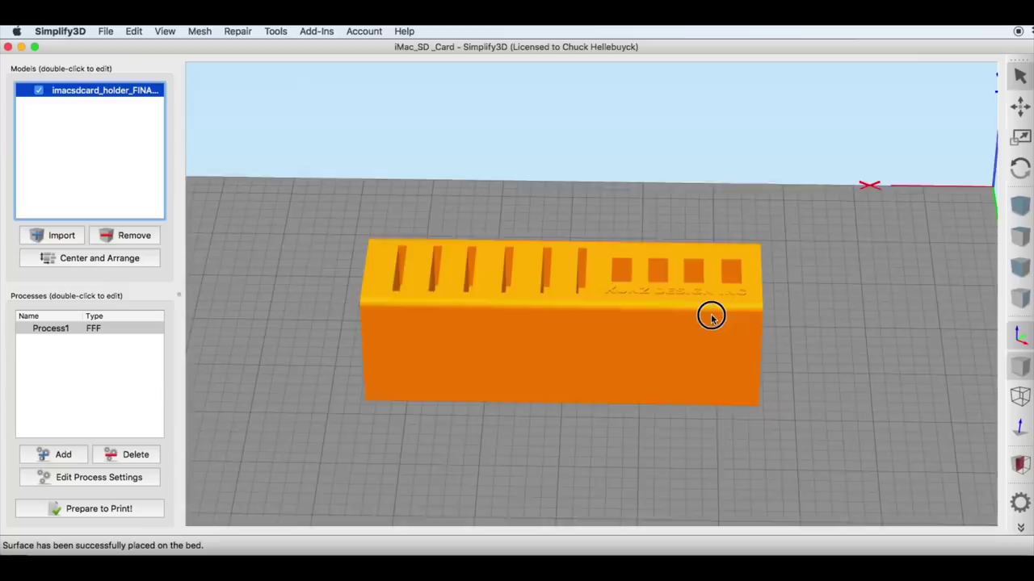
Step: Lay the SD card holder flat on the bed with Place Surface on Bed on its chosen face
{"action": "left_click_drag", "start_coordinate": [709, 312], "coordinate": [373, 206]}
{"action": "left_click_drag", "start_coordinate": [584, 444], "coordinate": [788, 467]}
{"action": "left_click", "coordinate": [135, 32]}
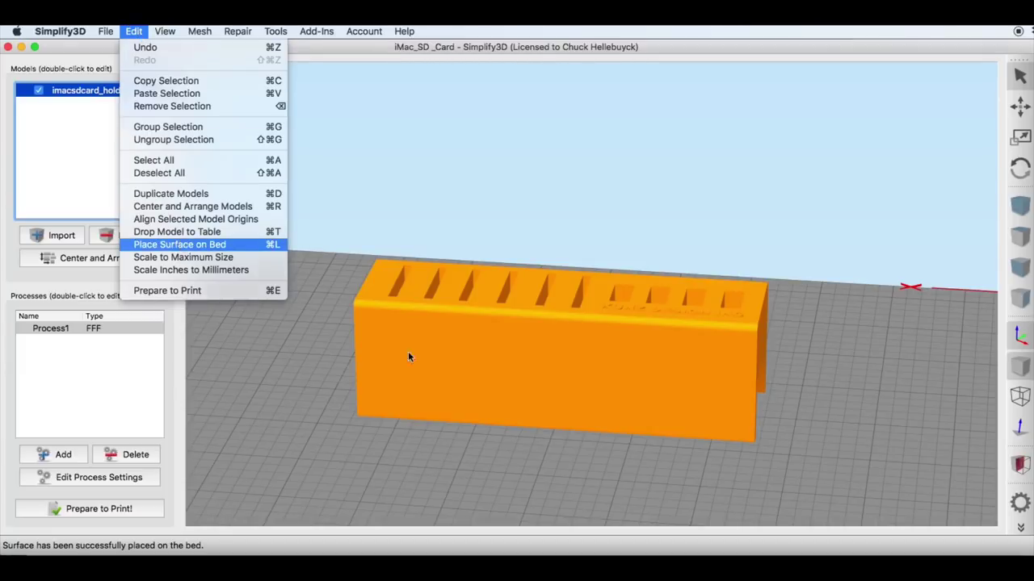
{"action": "left_click", "coordinate": [750, 304]}
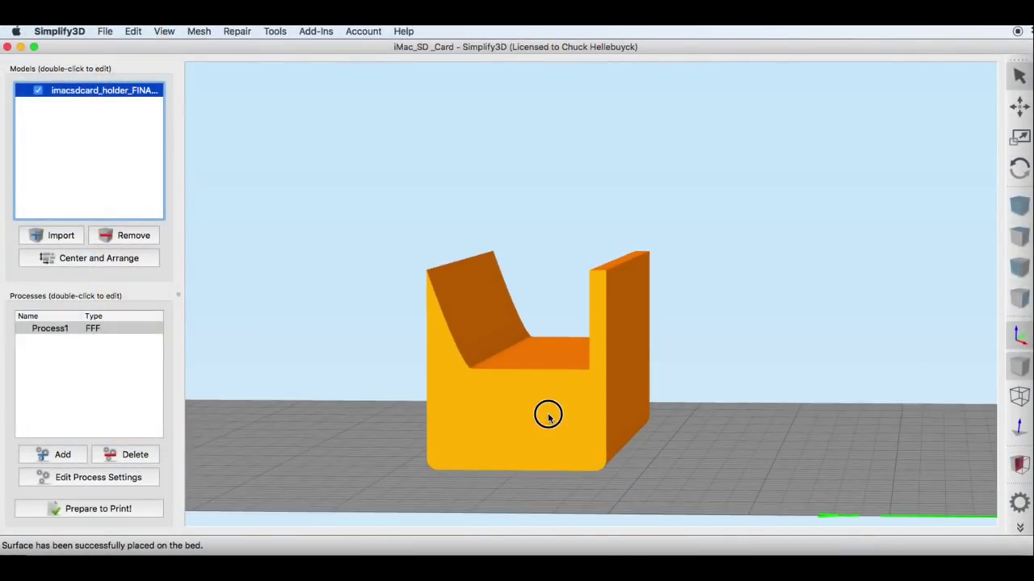
Step: Open the holder's model properties and select the Z Offset field for the 121.00 mm value
{"action": "double_click", "coordinate": [549, 416]}
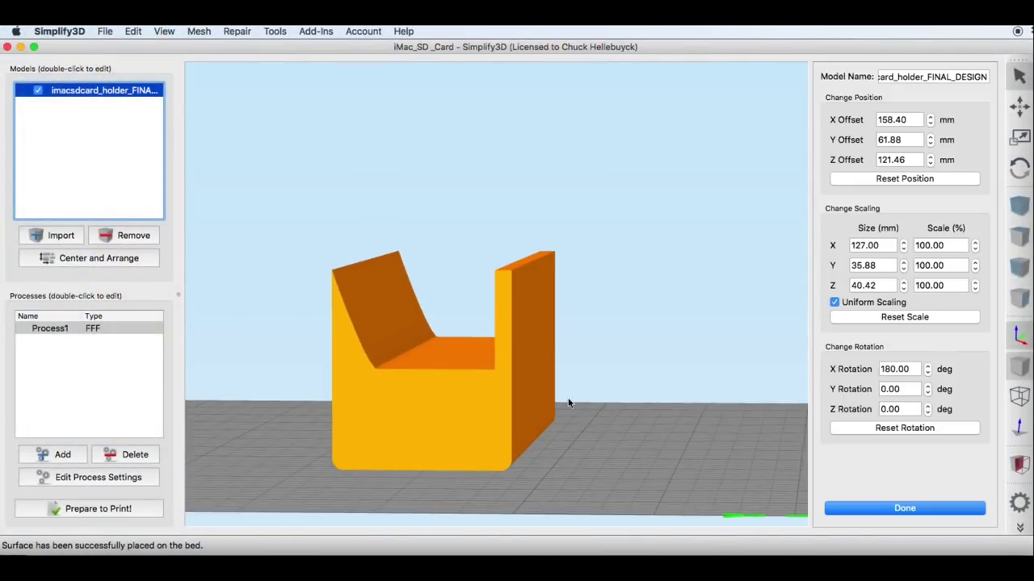
{"action": "double_click", "coordinate": [893, 160]}
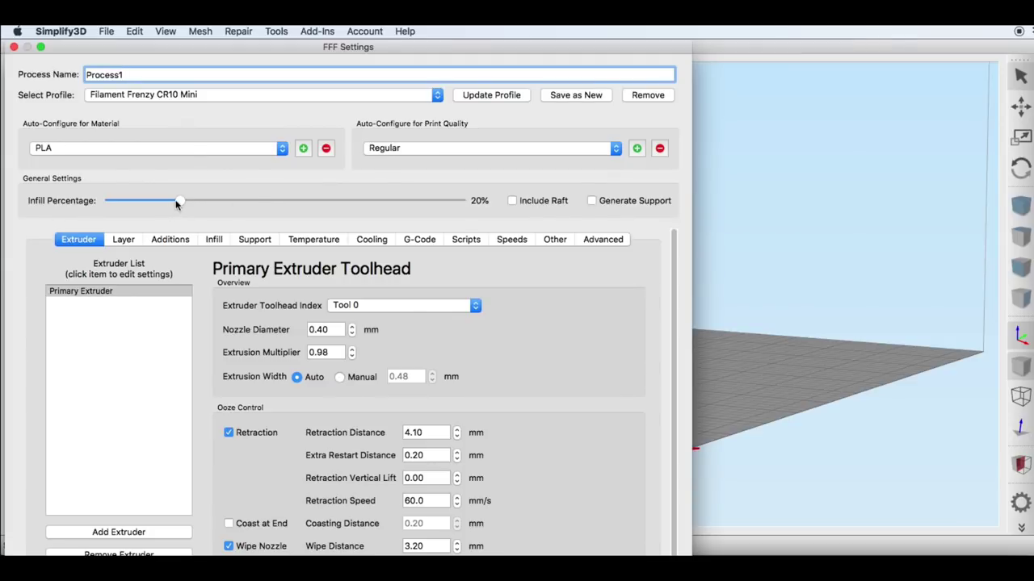
Step: Review Process1's Layer, Support, Temperature and Speeds tabs (50.0 mm/s printing, 120.0 mm/s X/Y)
{"action": "left_click", "coordinate": [125, 240]}
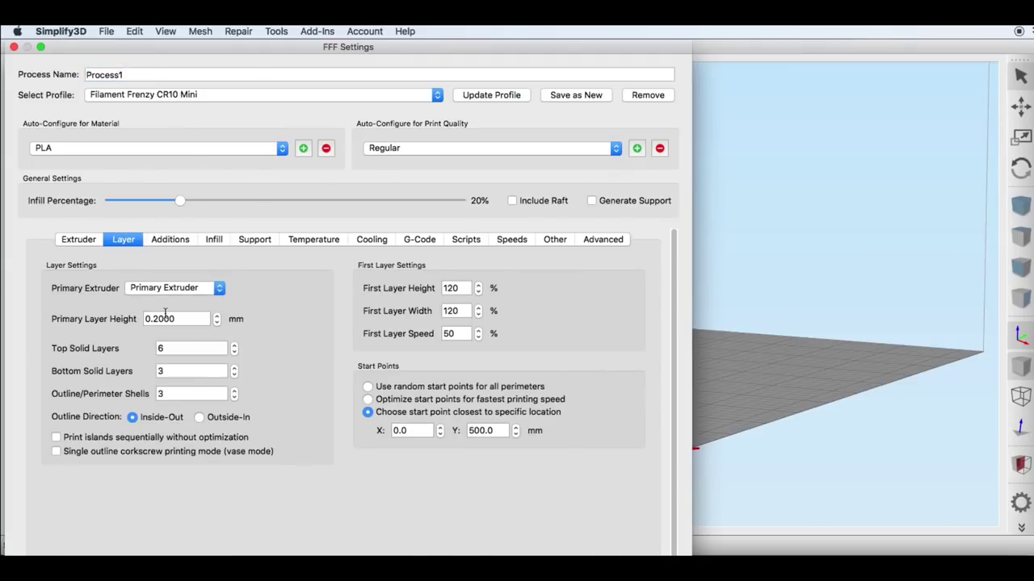
{"action": "left_click", "coordinate": [252, 240]}
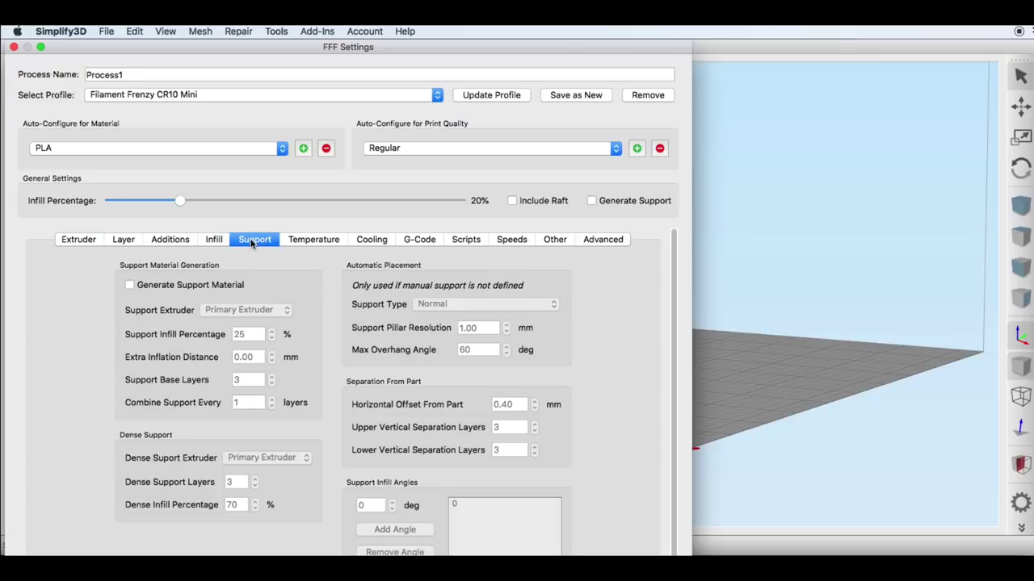
{"action": "left_click", "coordinate": [333, 242]}
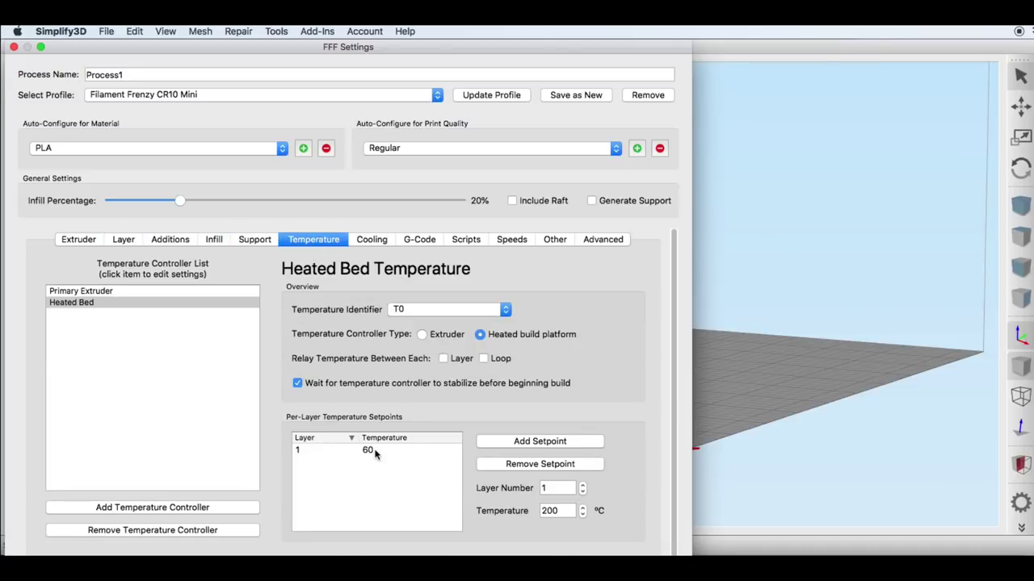
{"action": "left_click", "coordinate": [202, 292]}
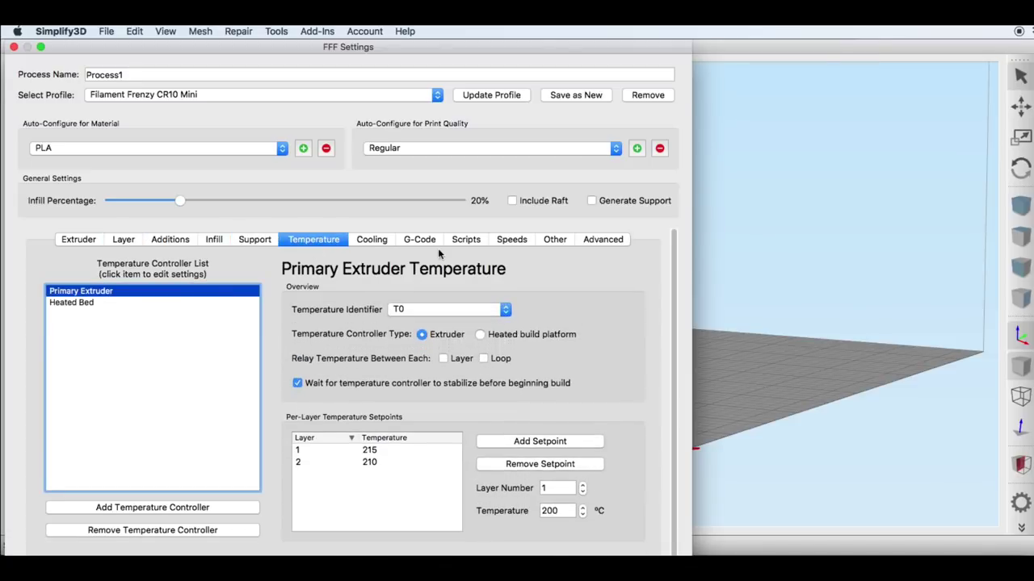
{"action": "left_click", "coordinate": [511, 239]}
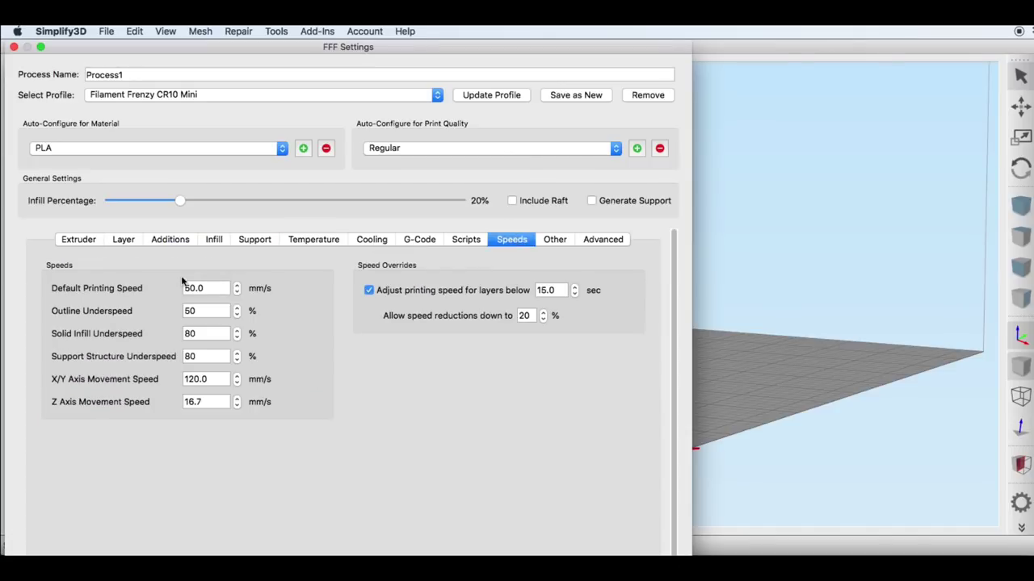
Step: Close the process settings, slice the holder and orbit the preview showing 4 hours 34 minutes
{"action": "key", "text": "Return"}
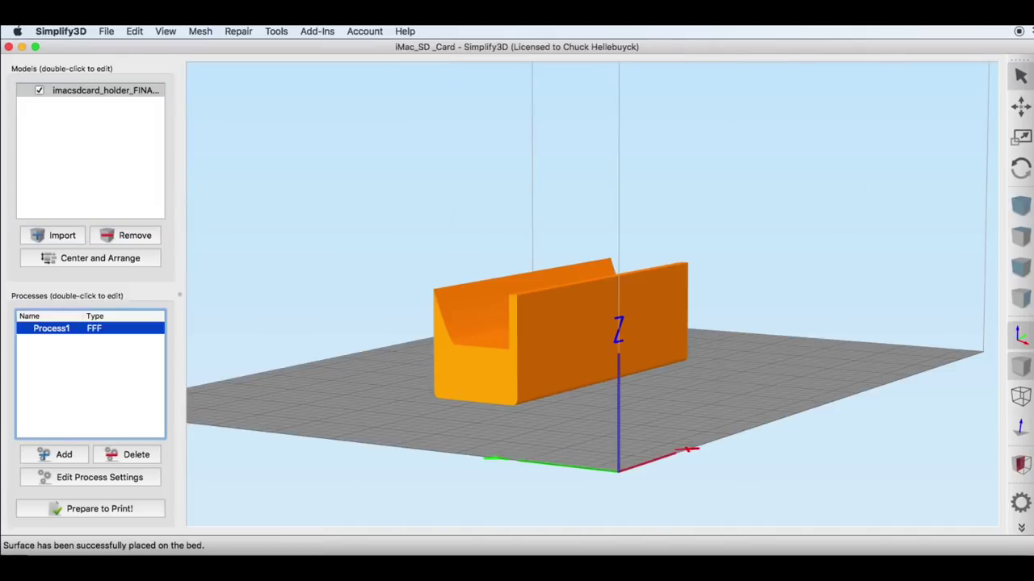
{"action": "left_click", "coordinate": [123, 506]}
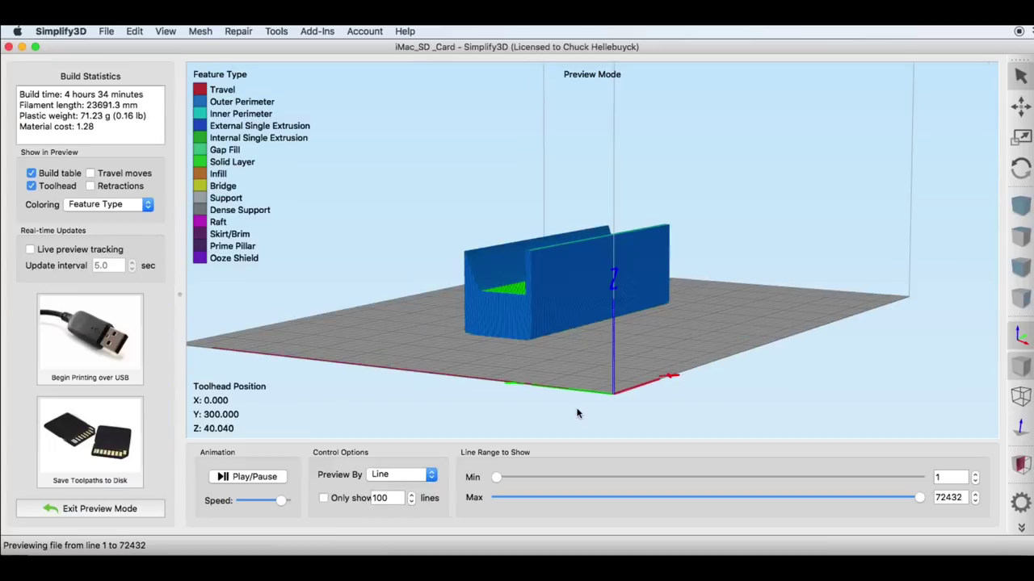
{"action": "left_click_drag", "start_coordinate": [502, 361], "coordinate": [611, 335]}
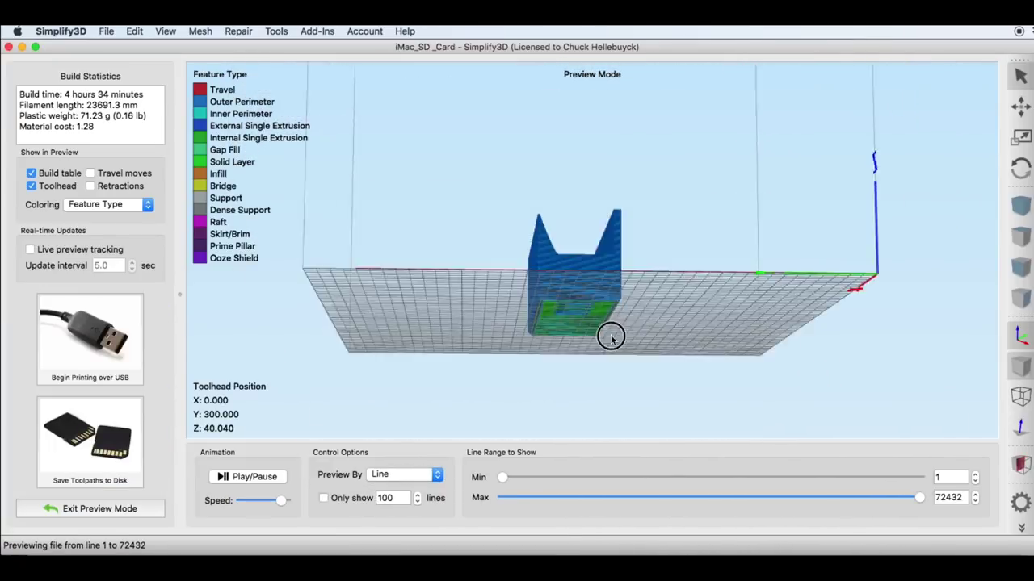
{"action": "left_click_drag", "start_coordinate": [65, 94], "coordinate": [147, 95]}
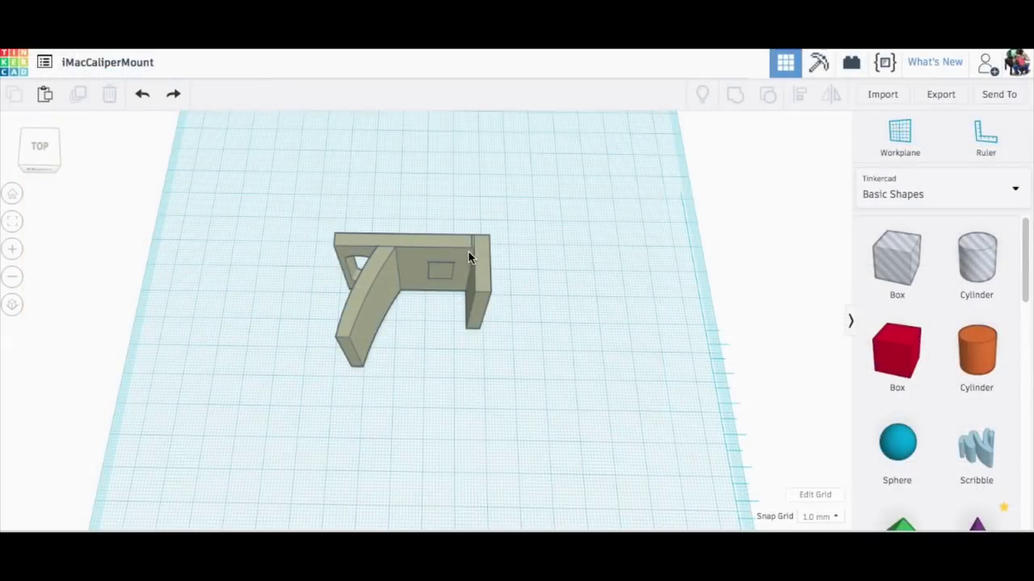
{"action": "left_click", "coordinate": [478, 253]}
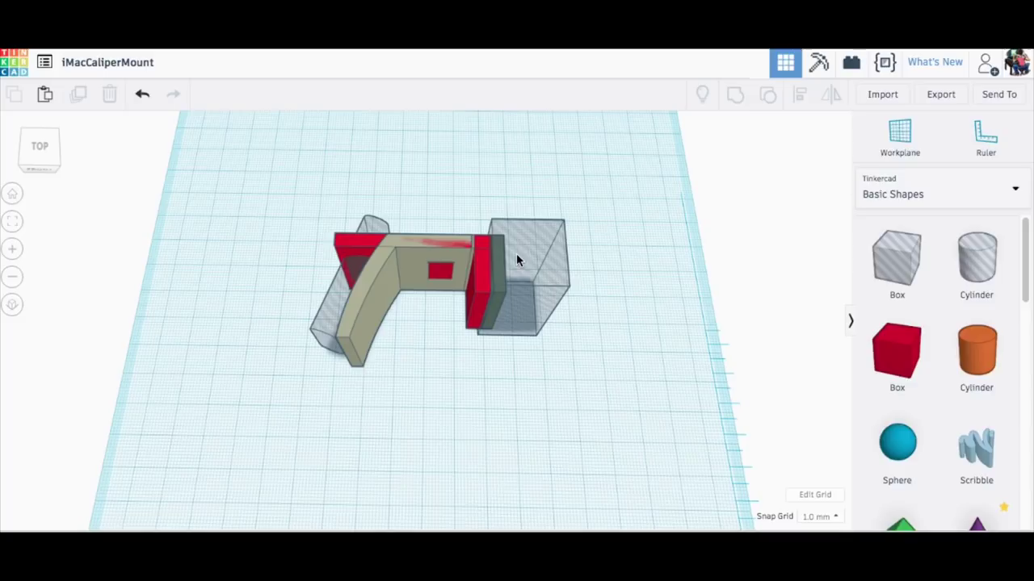
{"action": "right_click_drag", "start_coordinate": [411, 321], "coordinate": [492, 300]}
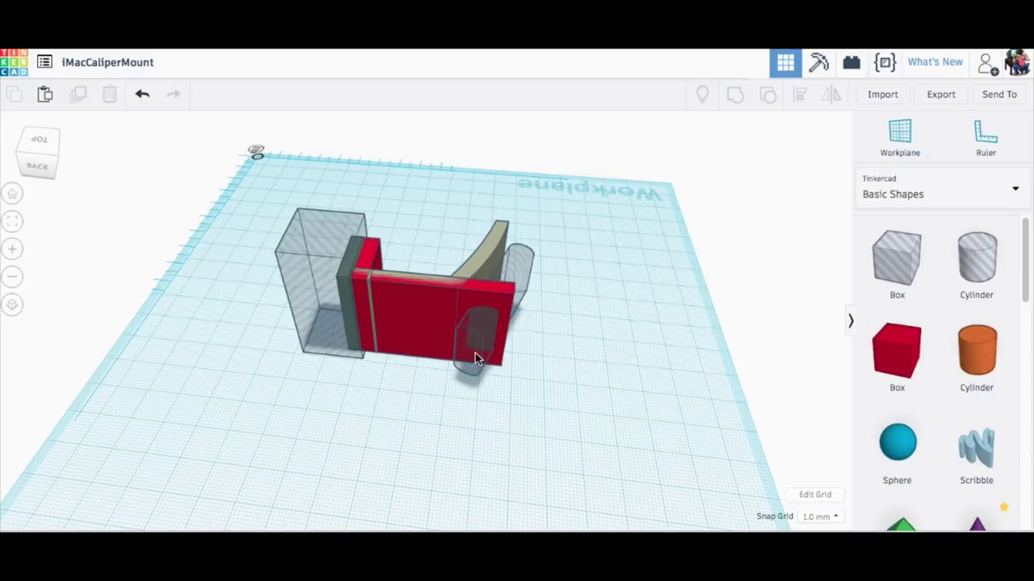
{"action": "right_click_drag", "start_coordinate": [541, 353], "coordinate": [143, 97]}
{"action": "key", "text": "ctrl+z"}
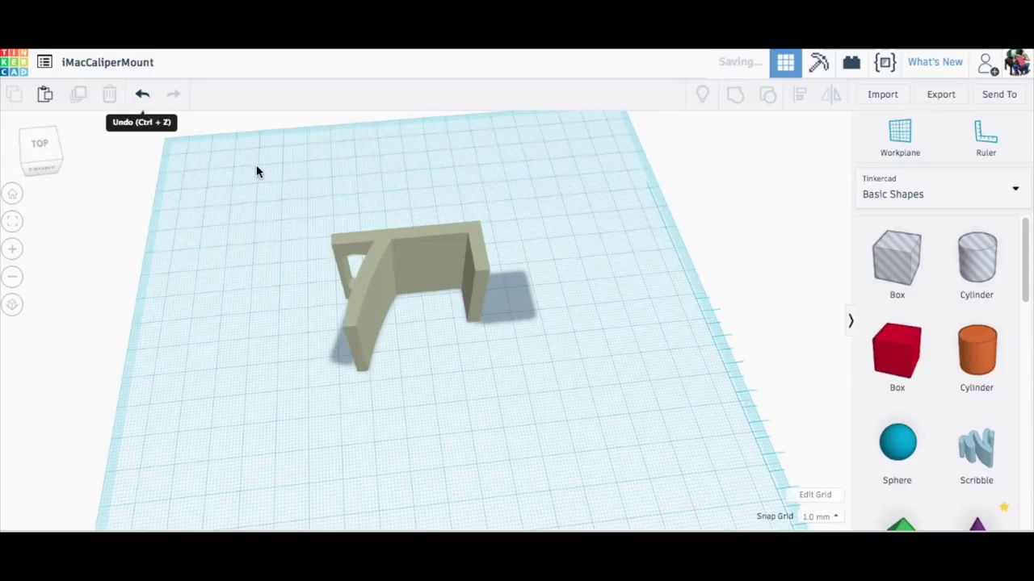
{"action": "right_click_drag", "start_coordinate": [438, 317], "coordinate": [422, 426]}
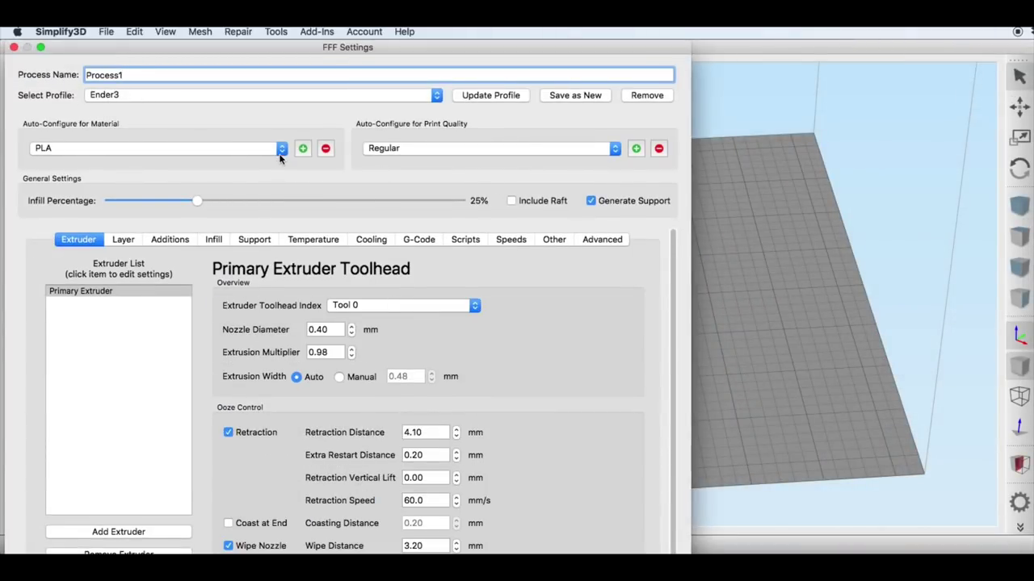
Step: Uncheck Generate Support Material on the caliper mount's Support tab
{"action": "left_click", "coordinate": [122, 240]}
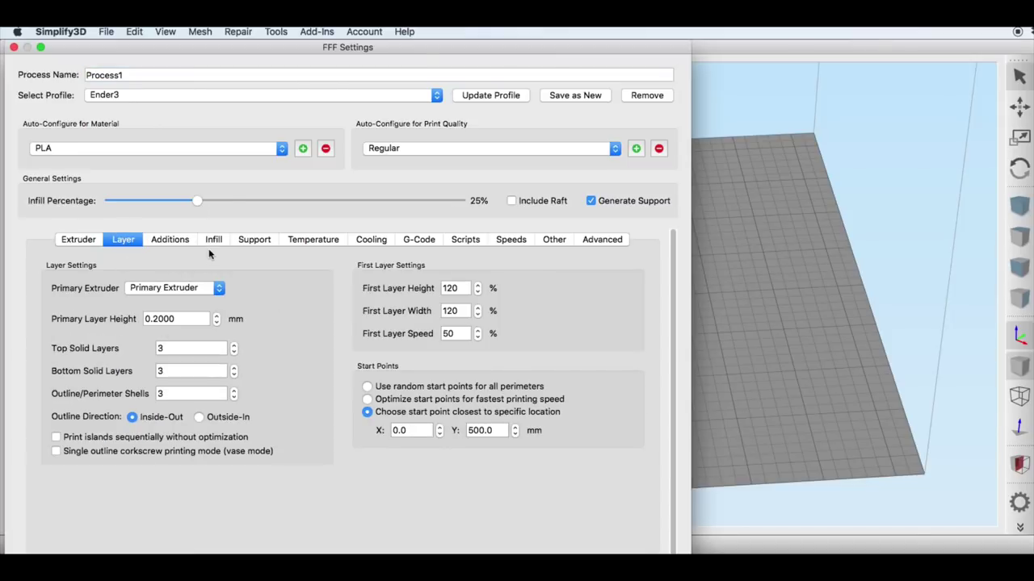
{"action": "left_click", "coordinate": [253, 240]}
{"action": "left_click", "coordinate": [130, 285]}
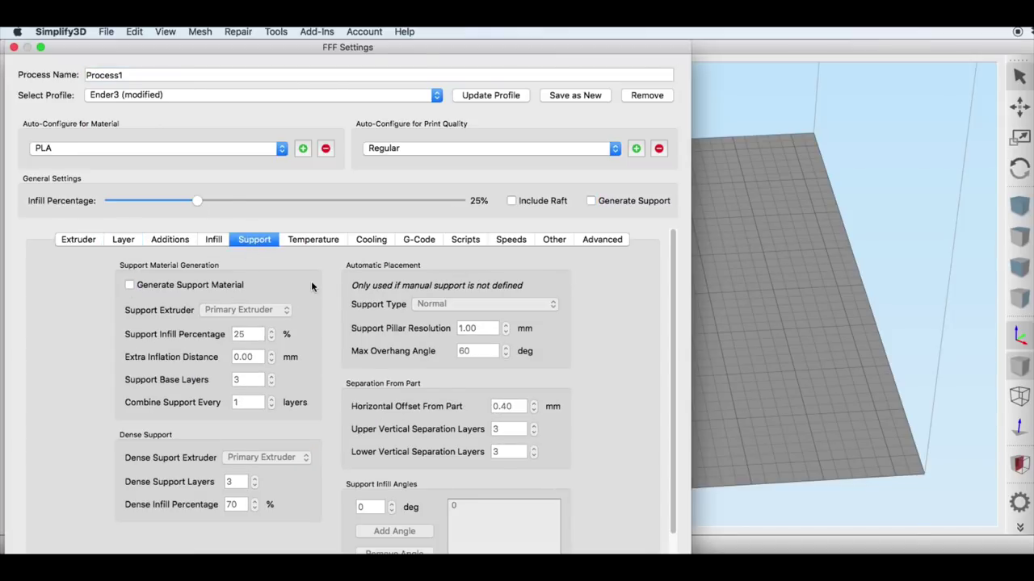
Step: Check temperature and speed settings, then close the dialog and slice the mount (0 hours 52 minutes)
{"action": "left_click", "coordinate": [313, 240]}
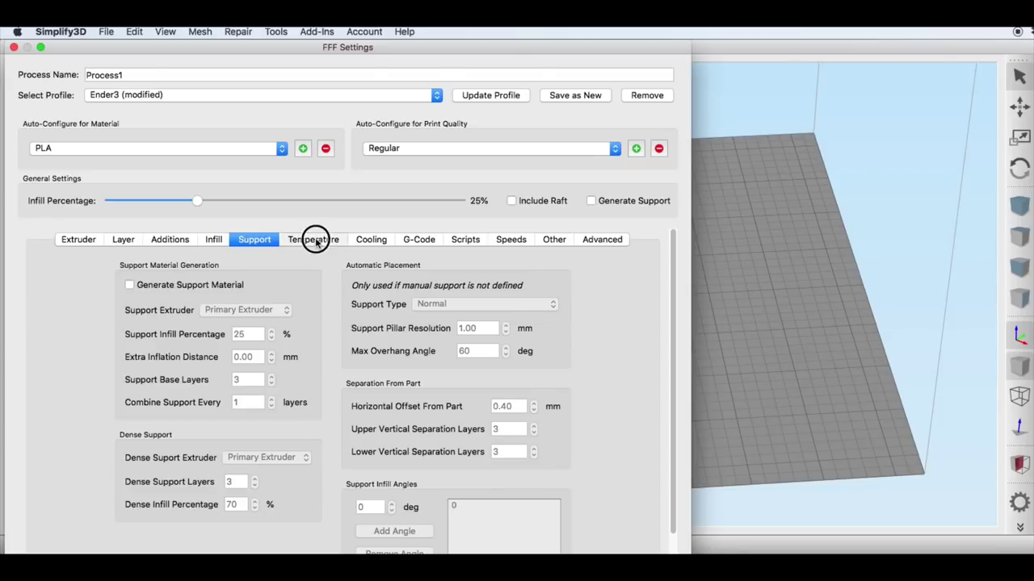
{"action": "left_click", "coordinate": [113, 291]}
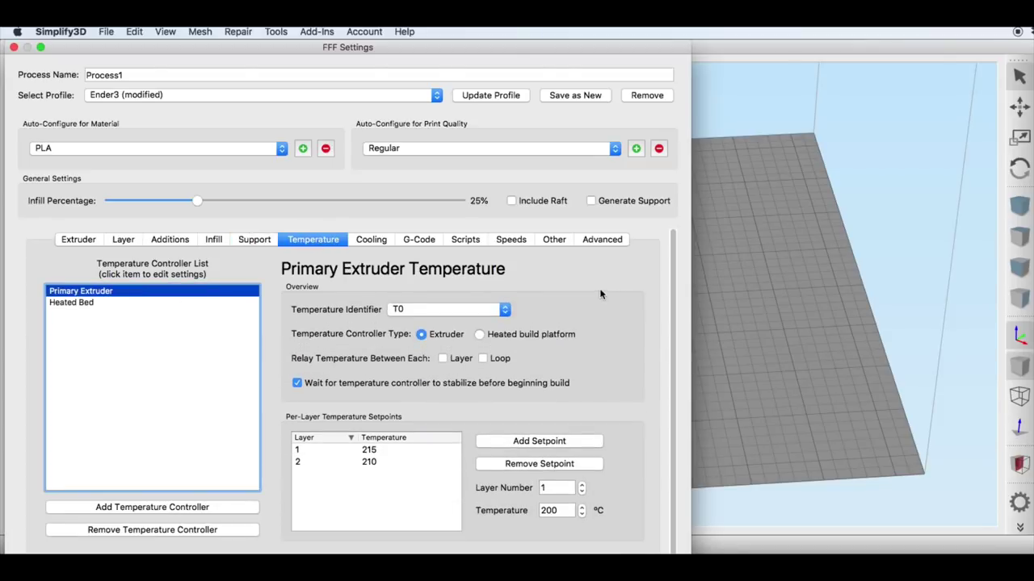
{"action": "left_click", "coordinate": [512, 242]}
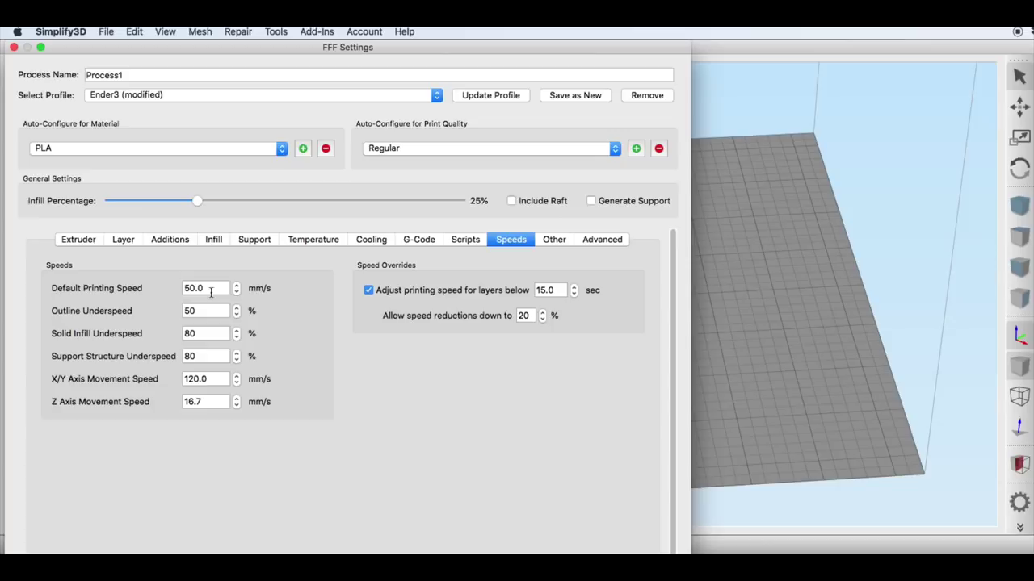
{"action": "key", "text": "Return"}
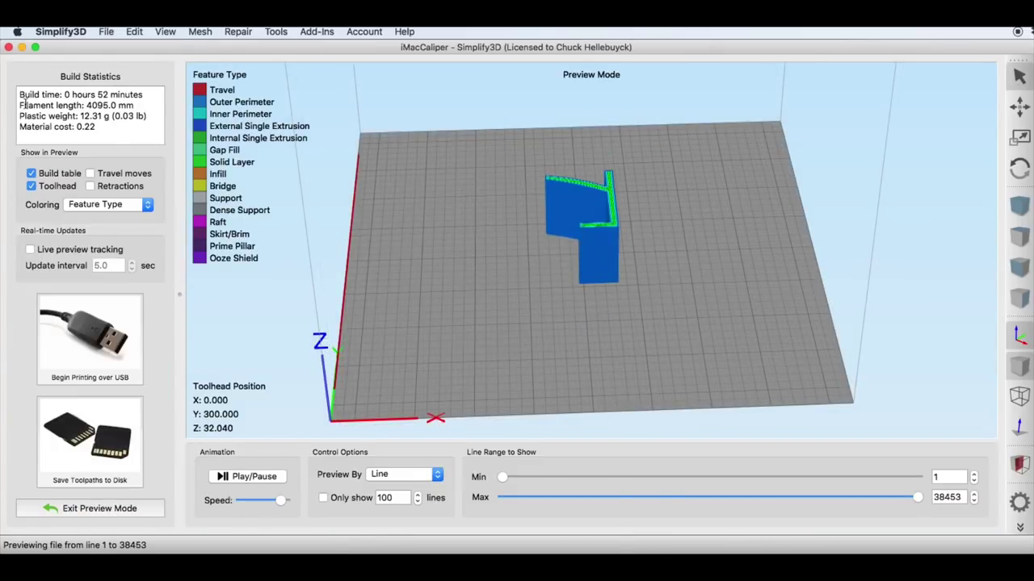
{"action": "left_click_drag", "start_coordinate": [24, 94], "coordinate": [129, 91]}
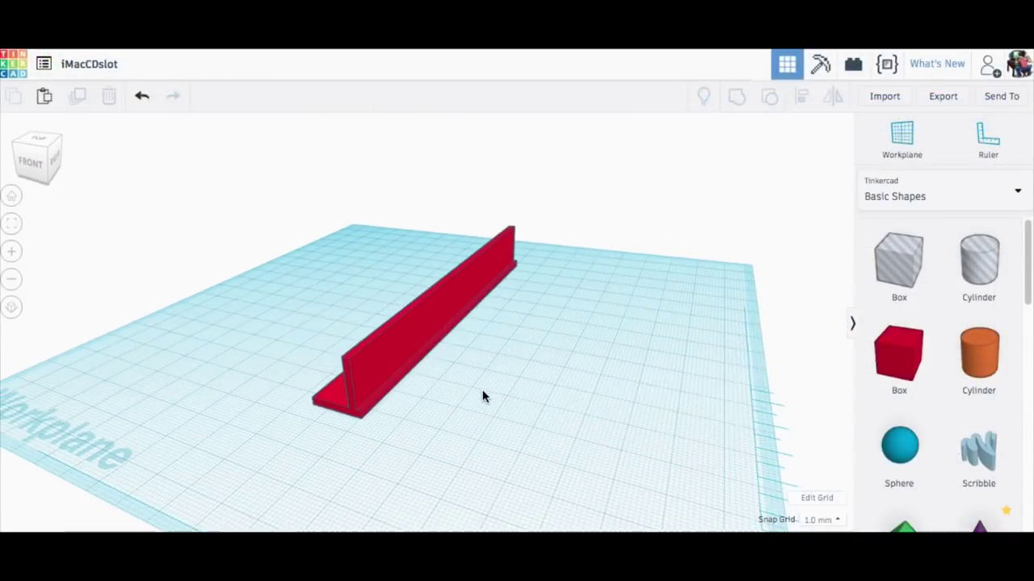
{"action": "left_click", "coordinate": [411, 343]}
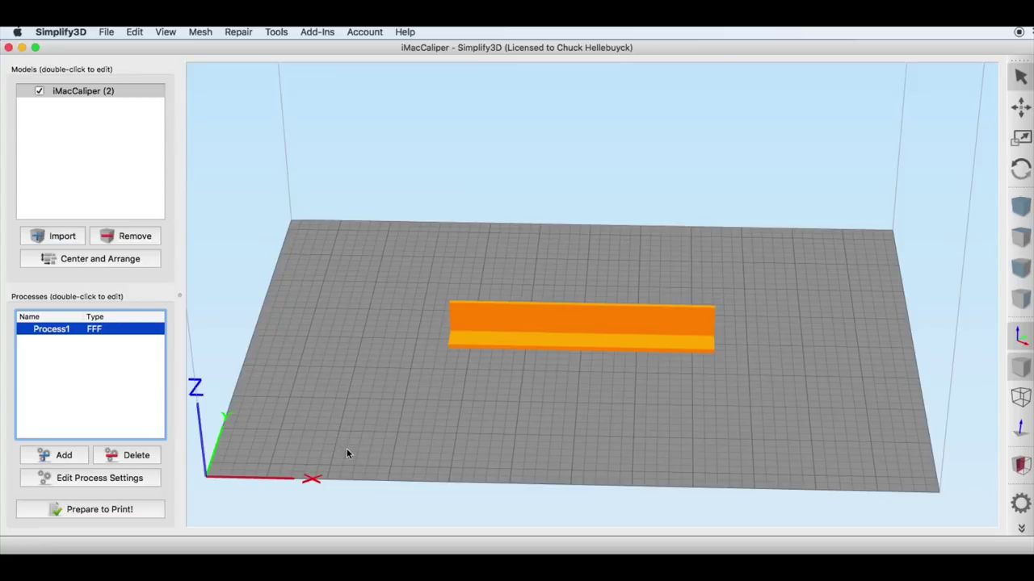
Step: Open the DVD slot blocker's process settings and uncheck Generate Support Material
{"action": "left_click", "coordinate": [114, 479]}
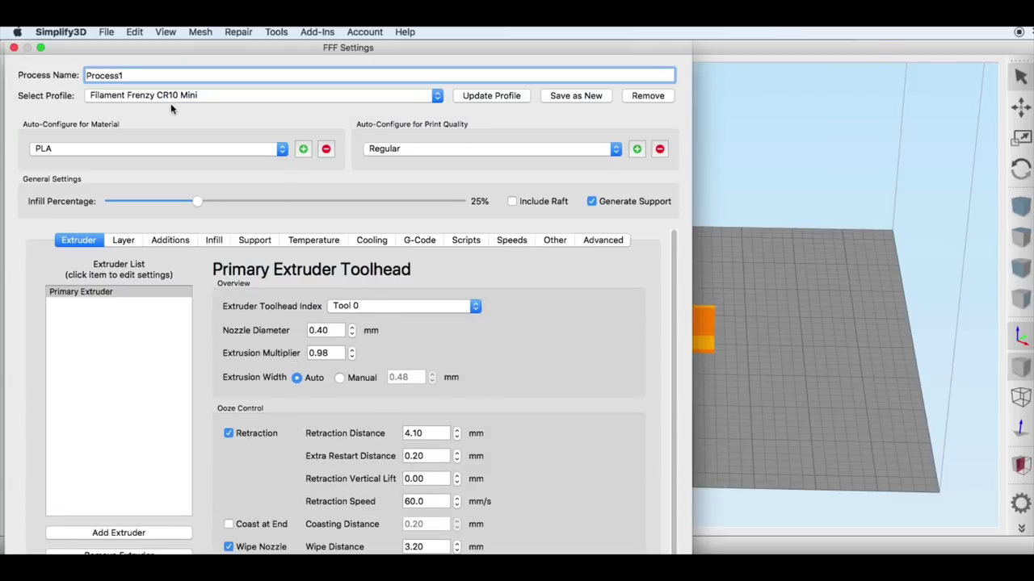
{"action": "left_click", "coordinate": [122, 240]}
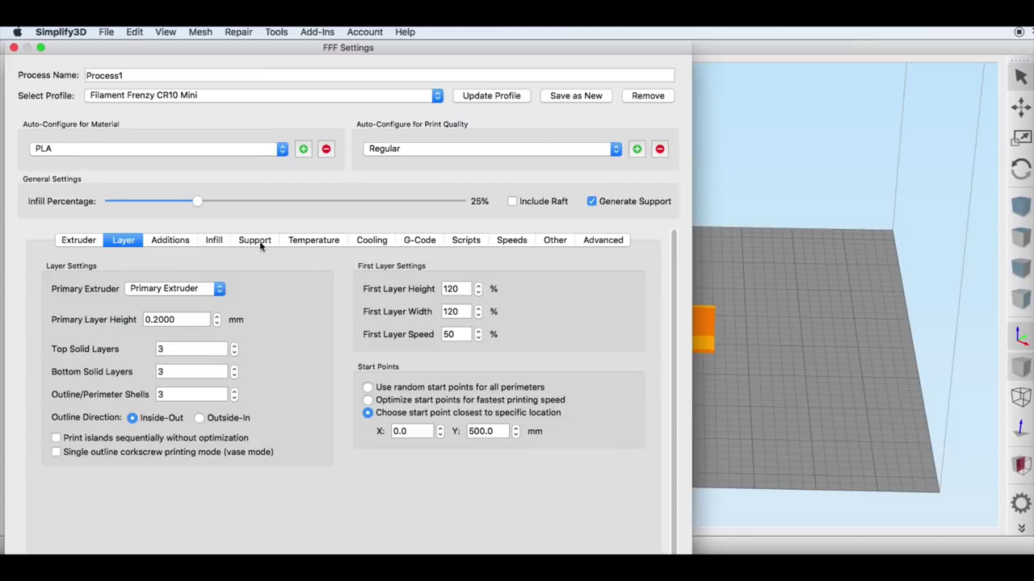
{"action": "left_click", "coordinate": [257, 241]}
{"action": "left_click", "coordinate": [146, 289]}
Step: Check temperature and speed tabs, slice the blocker and highlight its 0 hours 40 minutes build time
{"action": "left_click", "coordinate": [315, 241]}
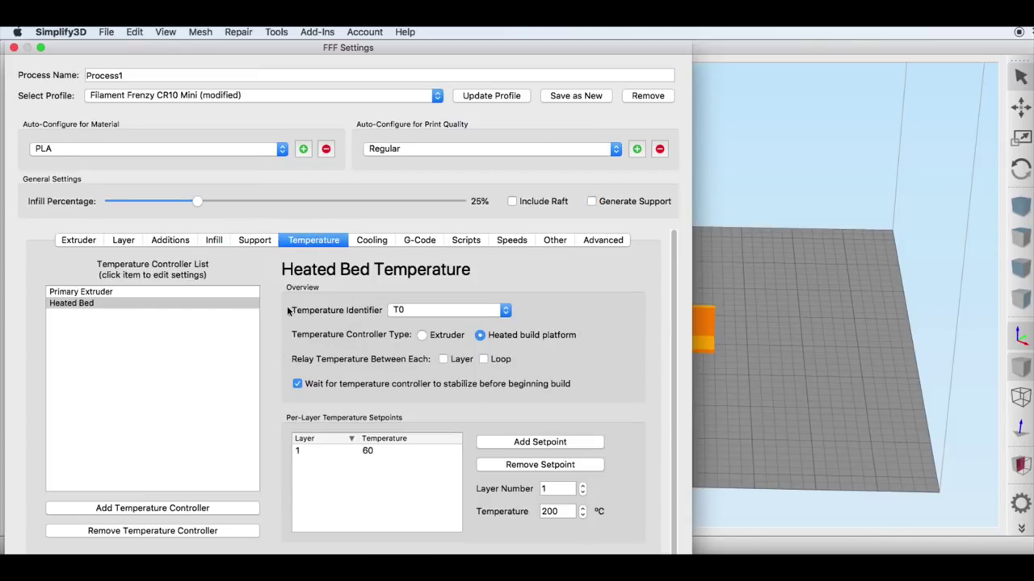
{"action": "left_click", "coordinate": [113, 292]}
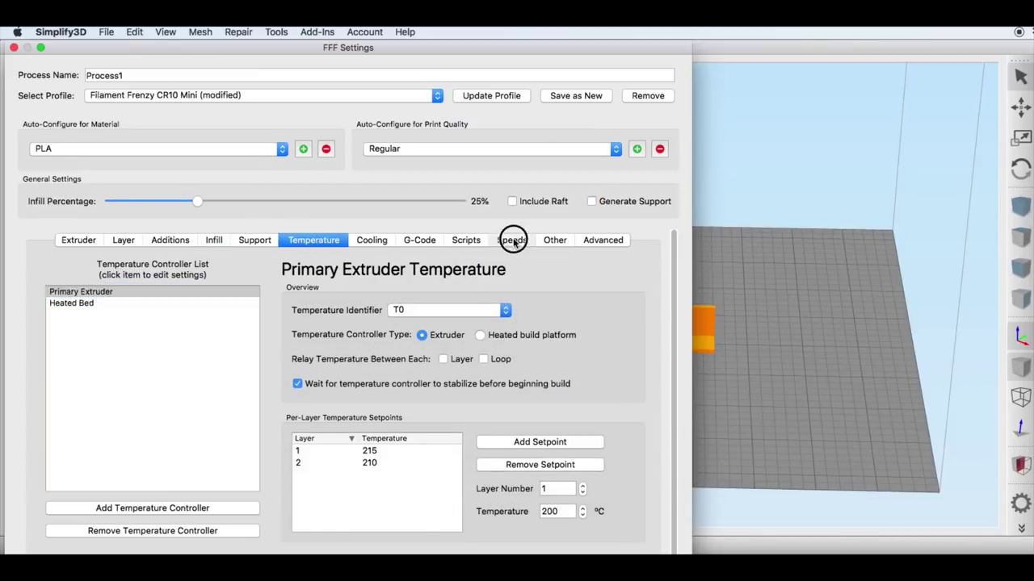
{"action": "left_click", "coordinate": [512, 240]}
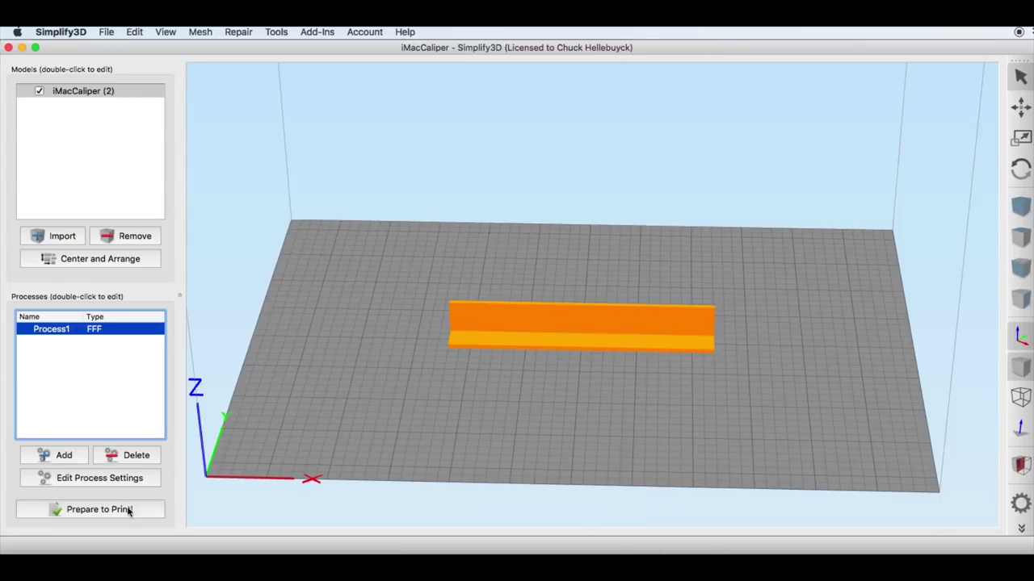
{"action": "left_click", "coordinate": [132, 509]}
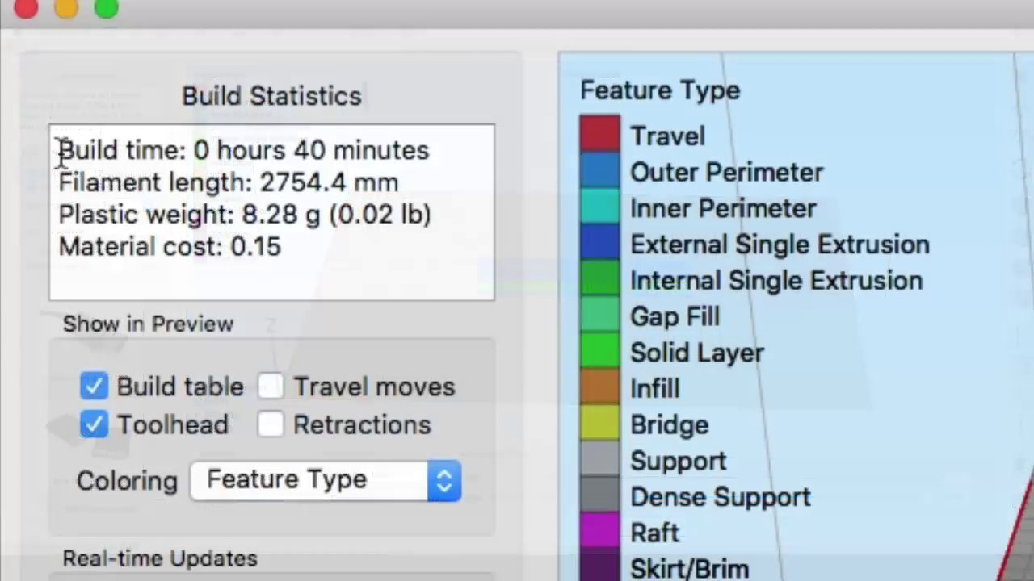
{"action": "left_click_drag", "start_coordinate": [58, 150], "coordinate": [449, 151]}
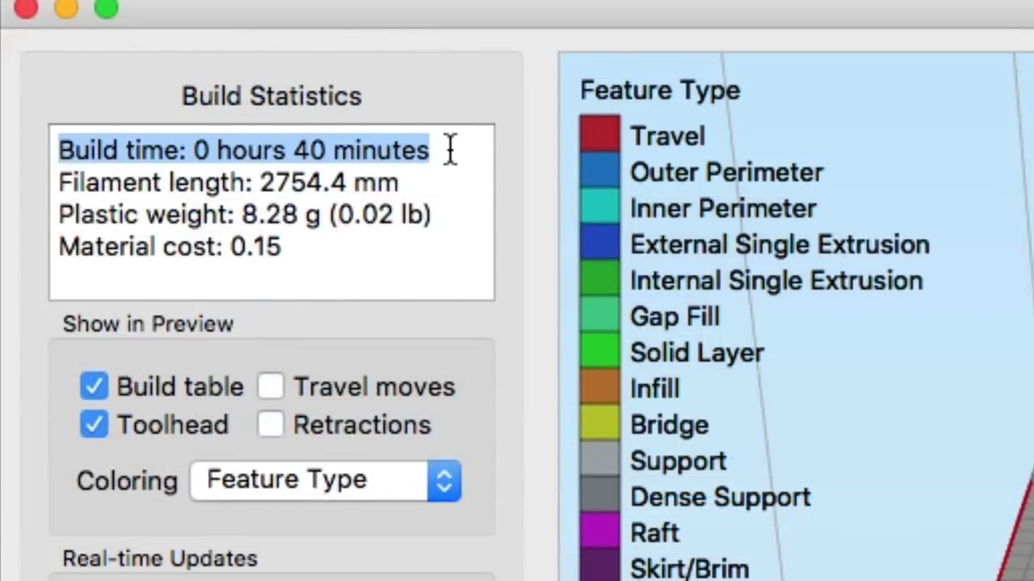